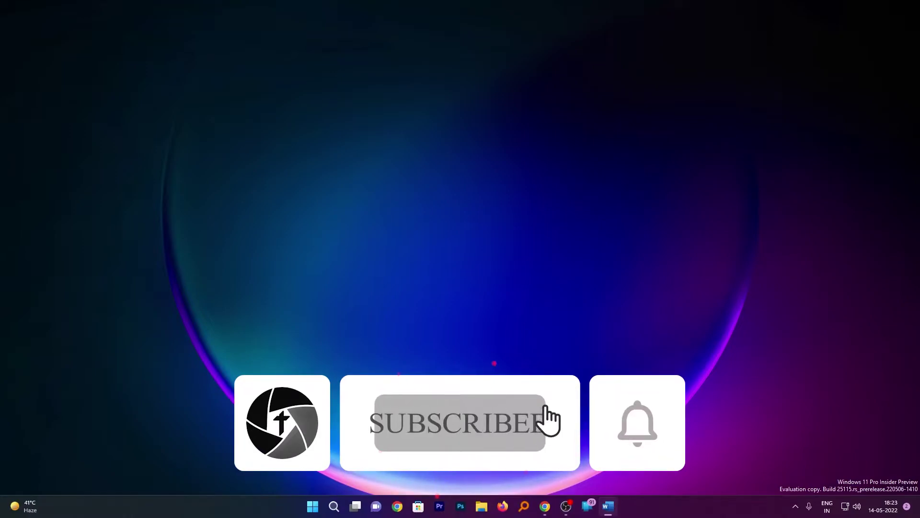
Step: Open Microsoft Store by searching 'sto', then visit its Apps page and return Home
key(super)
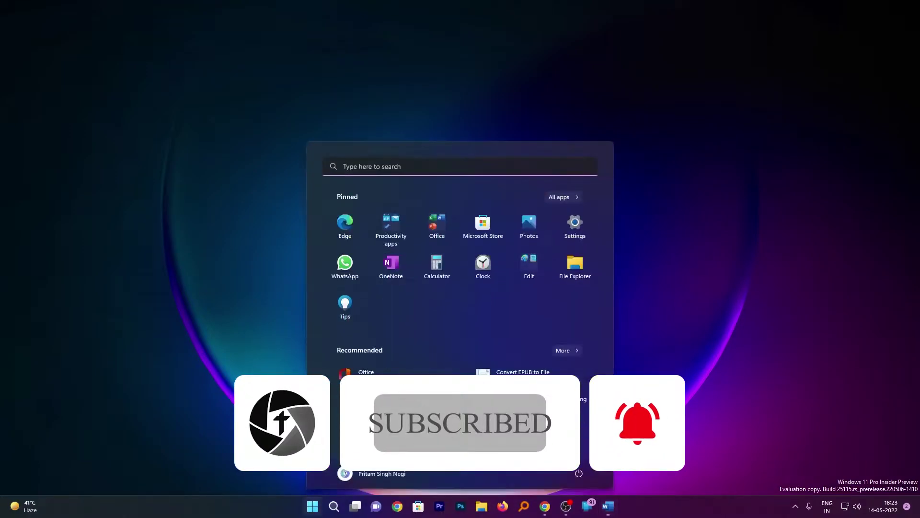
text(sto)
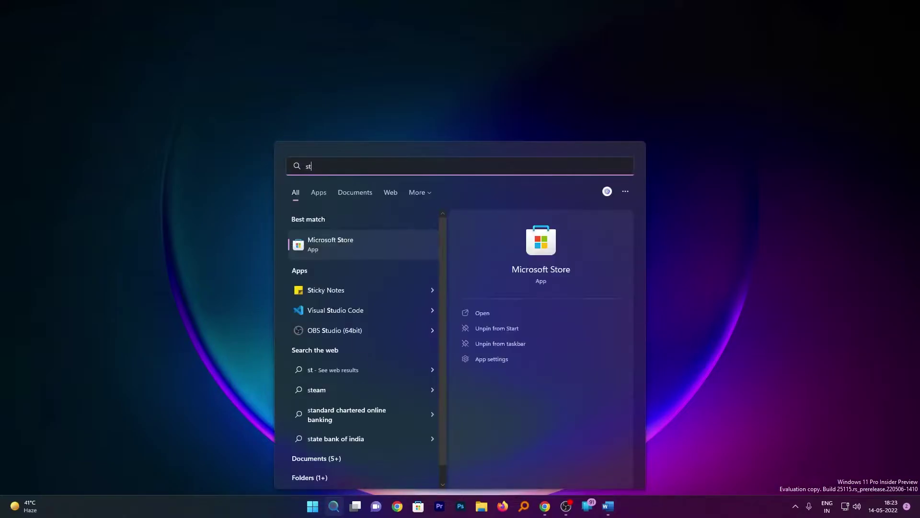
click(322, 241)
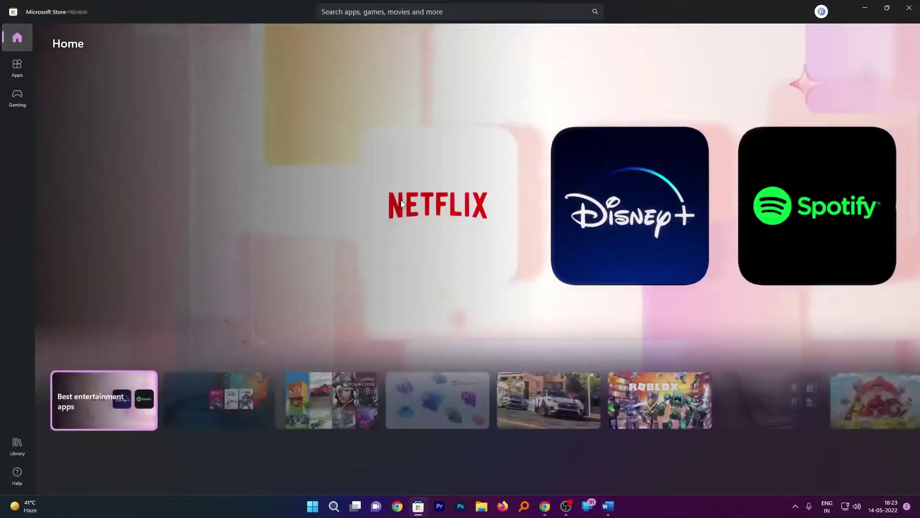
click(18, 66)
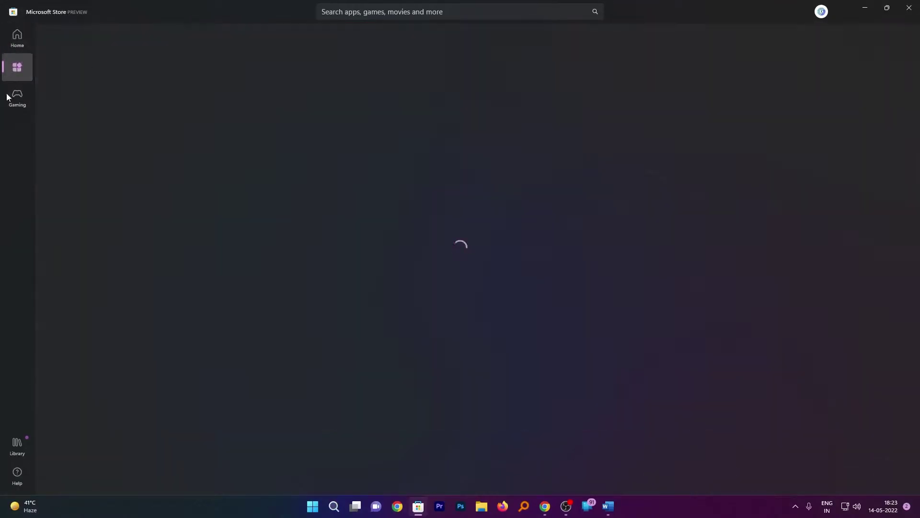
key(alt+Left)
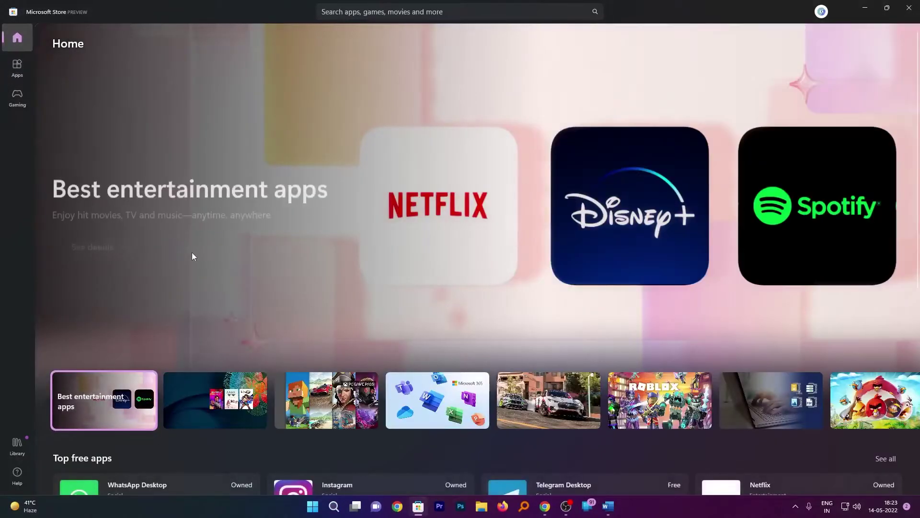
Step: Start the Phone Link update from the Store Library, then close Microsoft Store
click(17, 445)
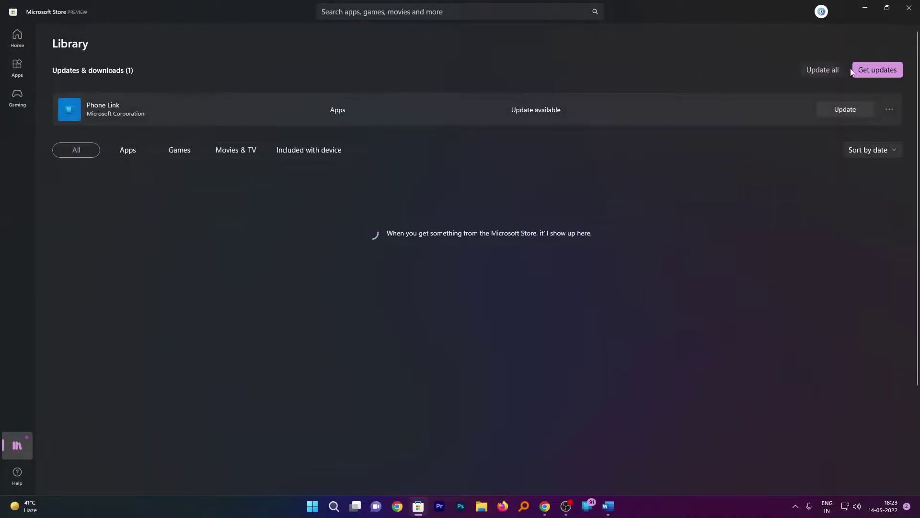
click(811, 72)
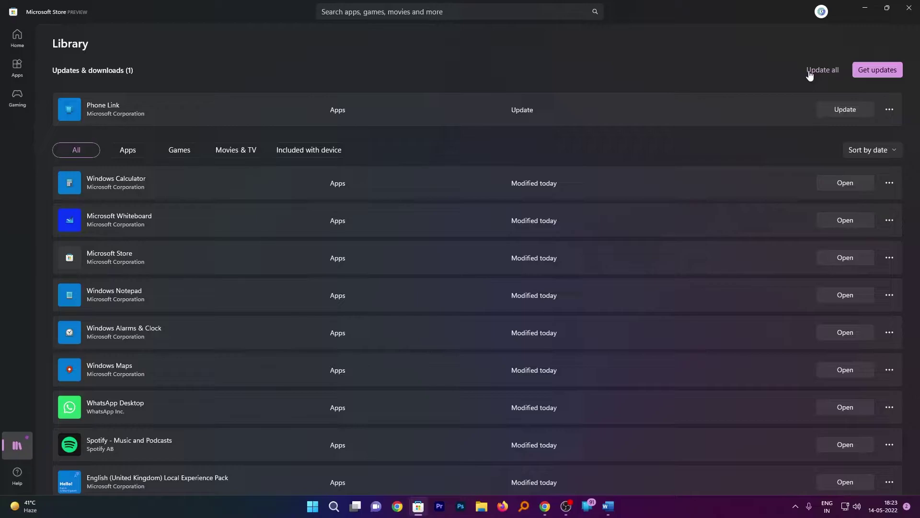
click(907, 7)
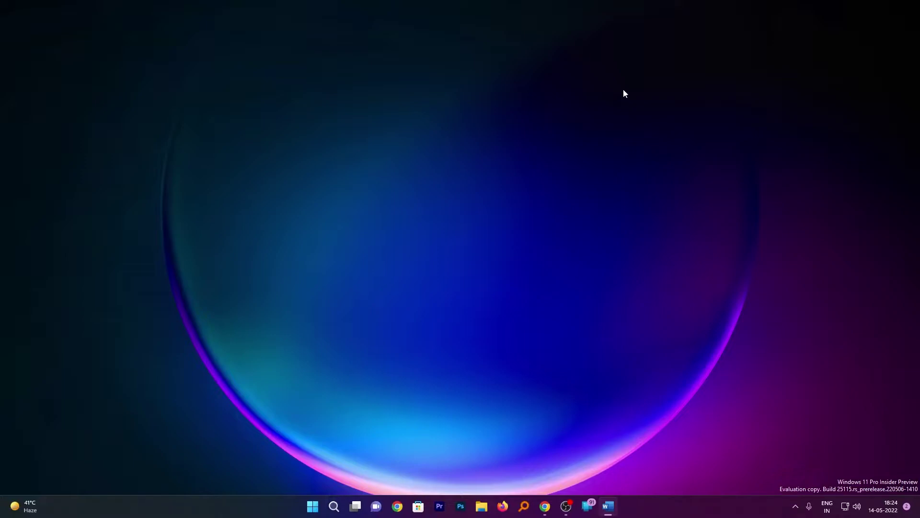
Step: Launch Sound Recorder by searching 'sound re' in the Start menu
key(super)
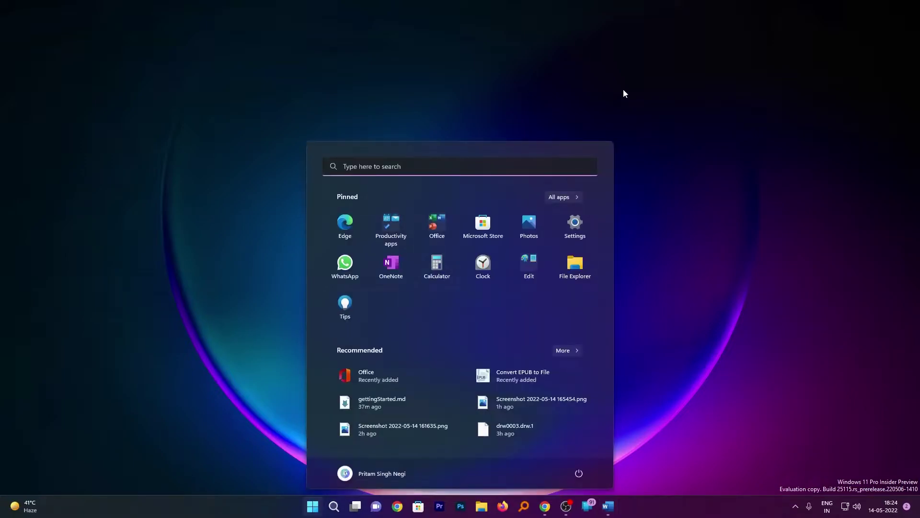
text(soun)
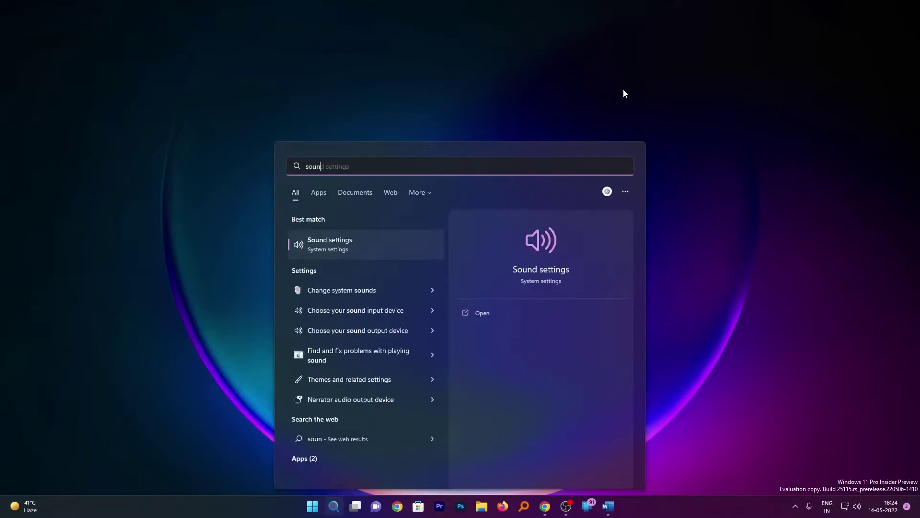
text(d )
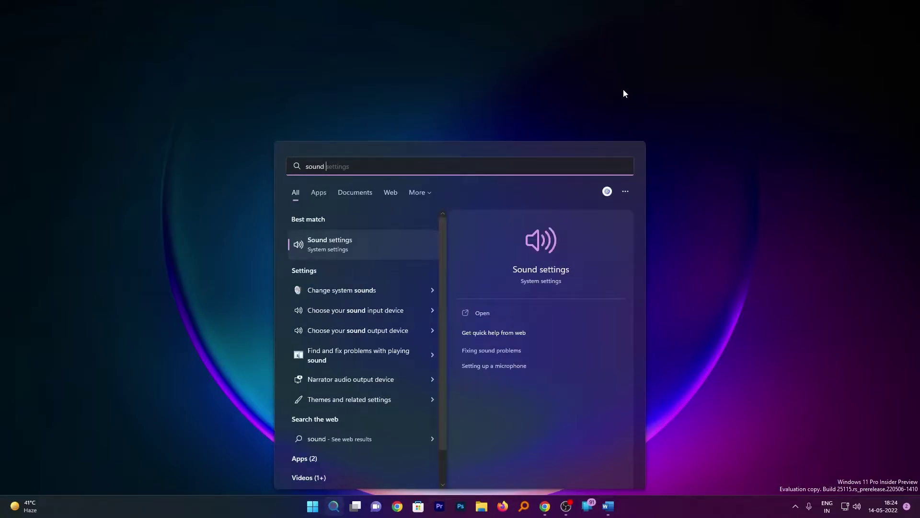
text(re)
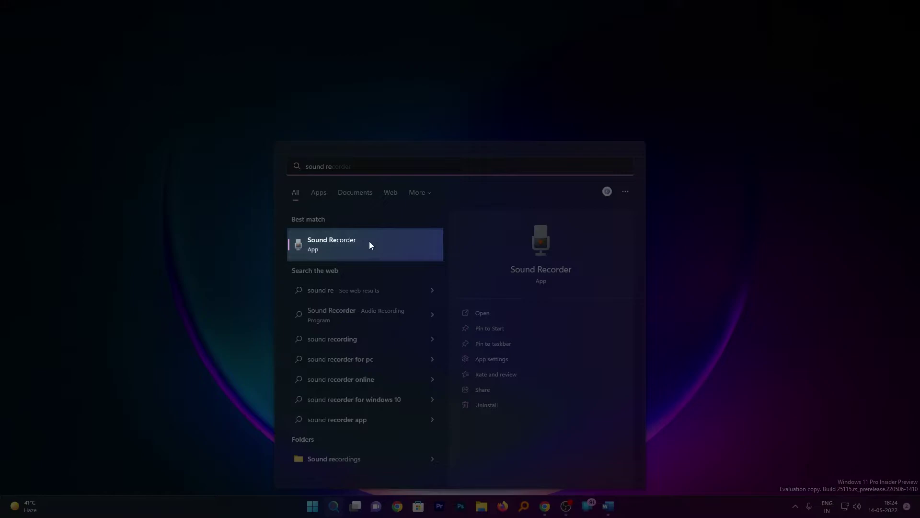
key(Tab)
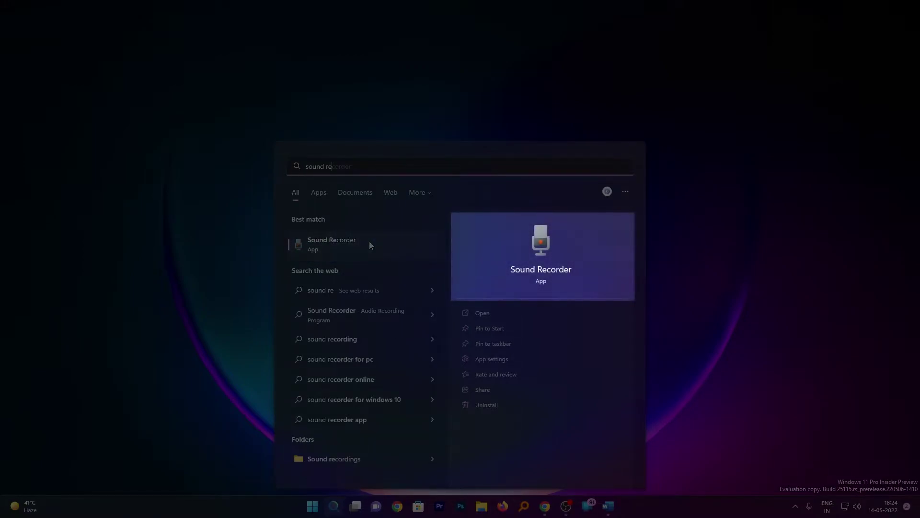
key(Return)
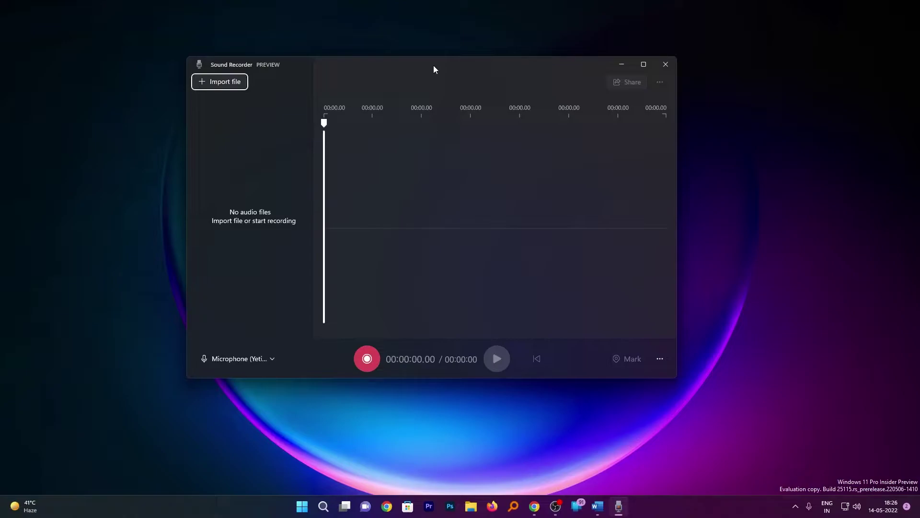
Step: Open Sound Recorder's Import file picker showing the Music folder
click(225, 87)
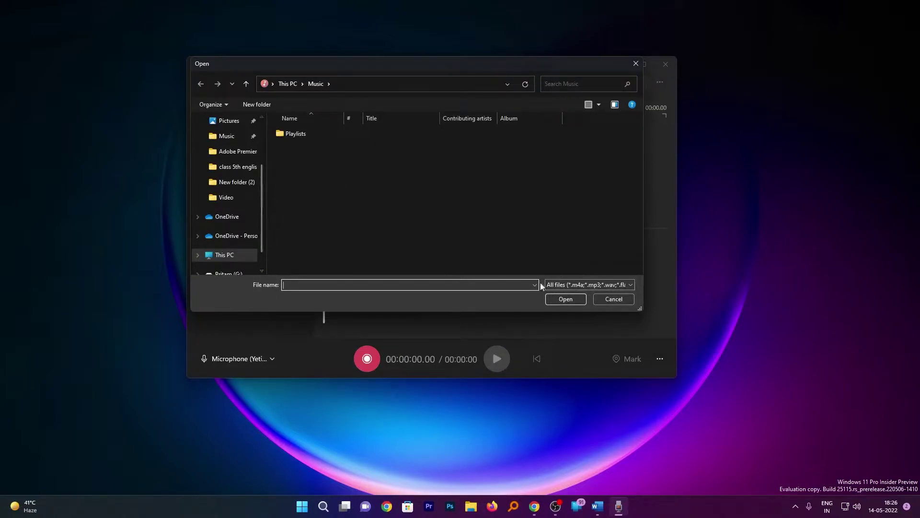
Step: Import 'Don't Wanna Let Myself Down' from the Youtube Gallery Music folder
click(612, 299)
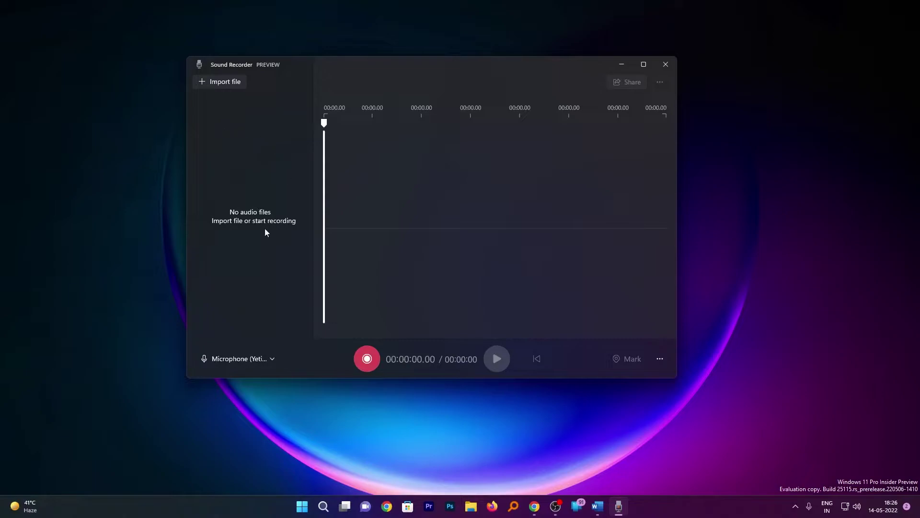
click(235, 82)
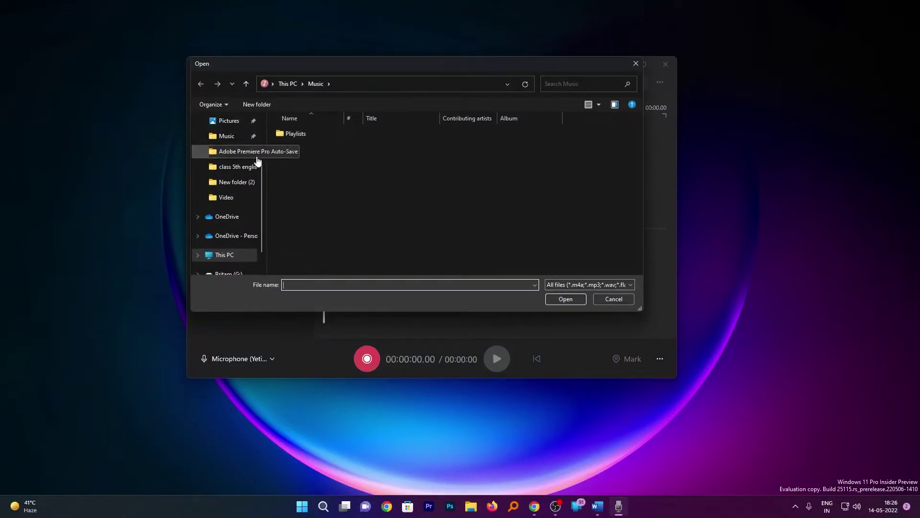
scroll(265, 140, up, 2)
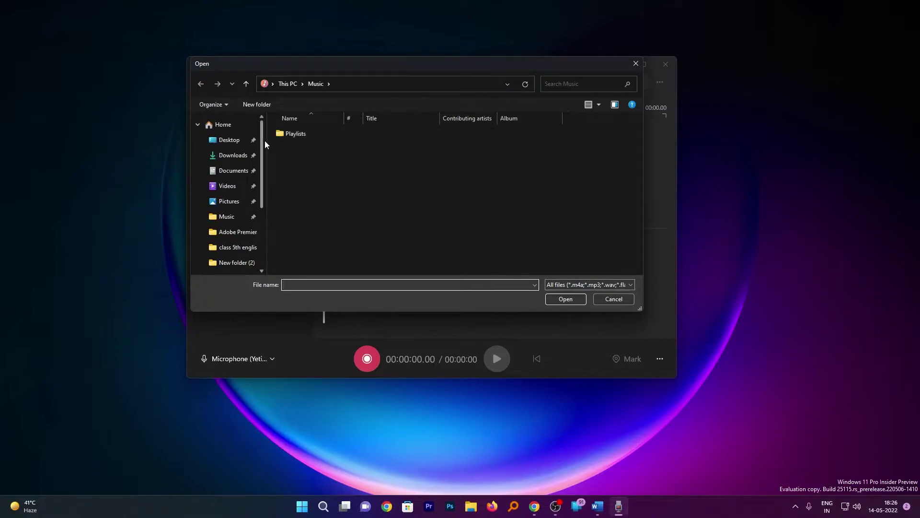
click(227, 217)
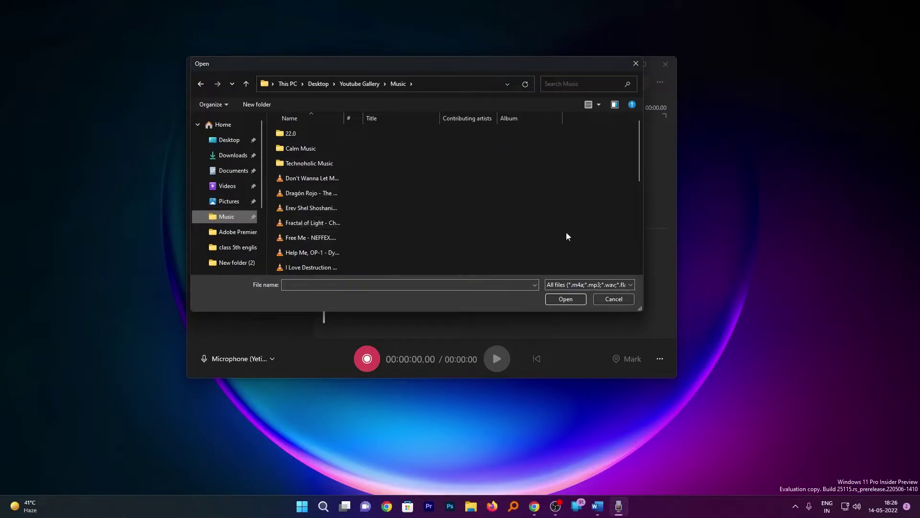
click(314, 178)
click(570, 299)
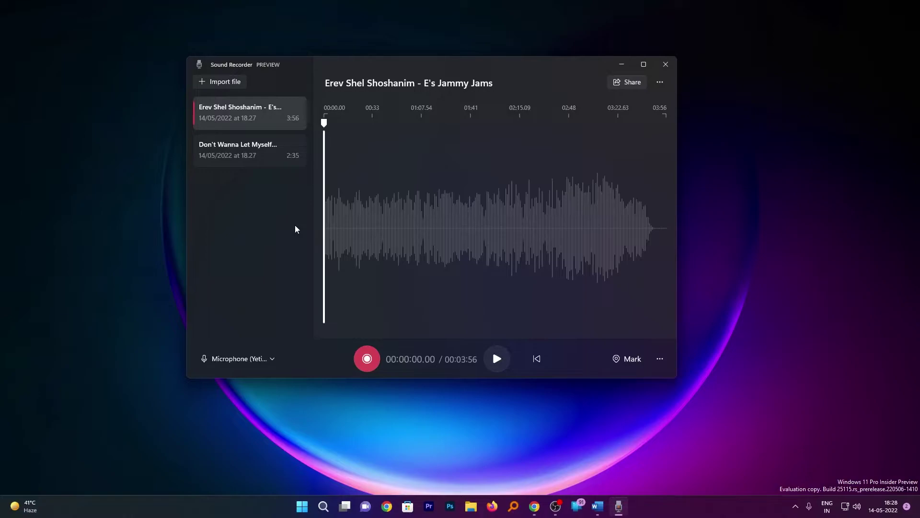
Step: Show the microphone list with Microphone (Yeti Classic) as the default
click(257, 357)
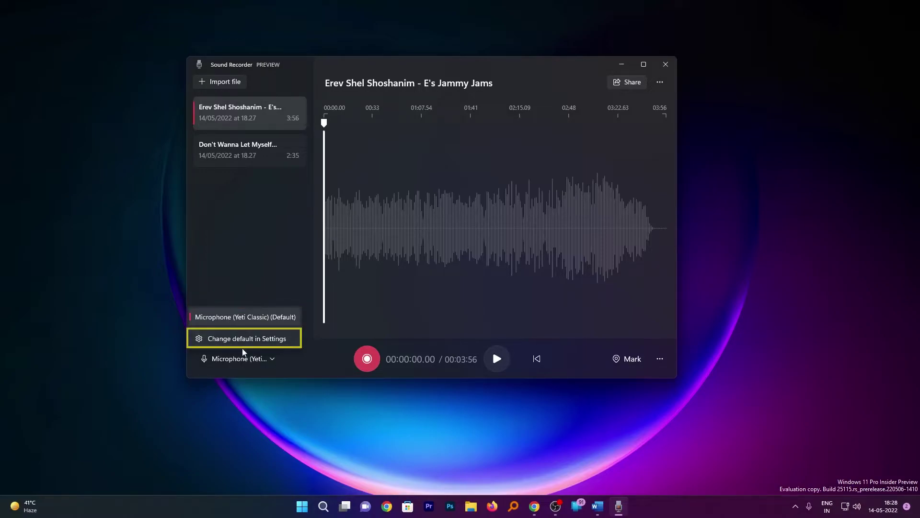
Step: Open Windows Sound settings and confirm Yeti Classic is the input microphone
click(241, 334)
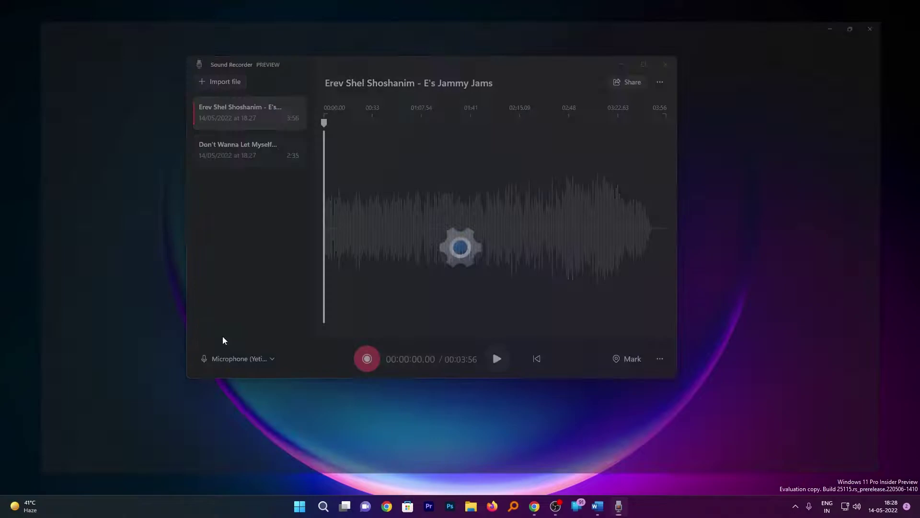
scroll(372, 359, down, 3)
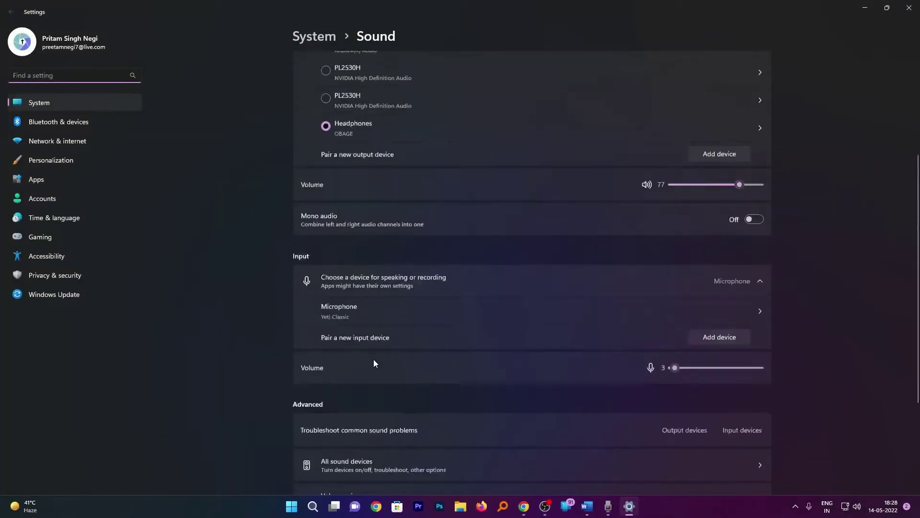
scroll(363, 303, up, 3)
scroll(375, 276, down, 3)
scroll(375, 277, down, 2)
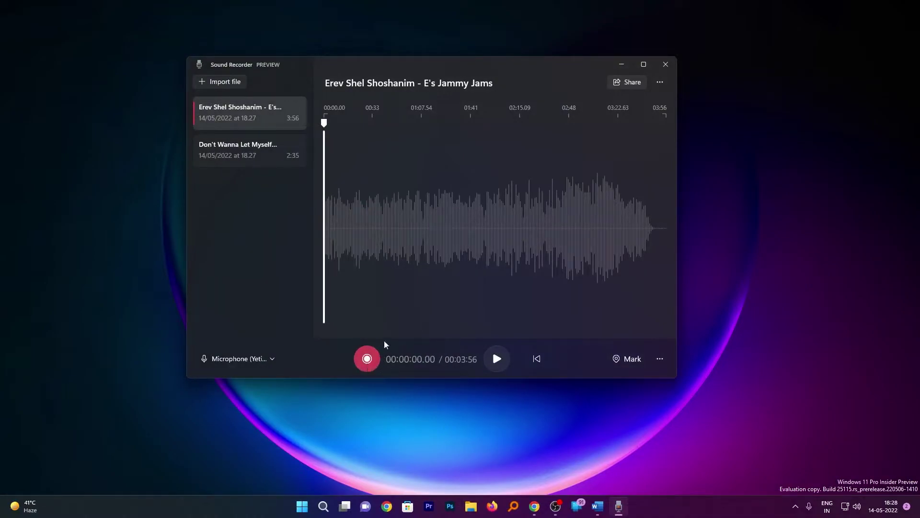
Step: Record a 20-second microphone clip, pausing and resuming once before stopping
click(367, 358)
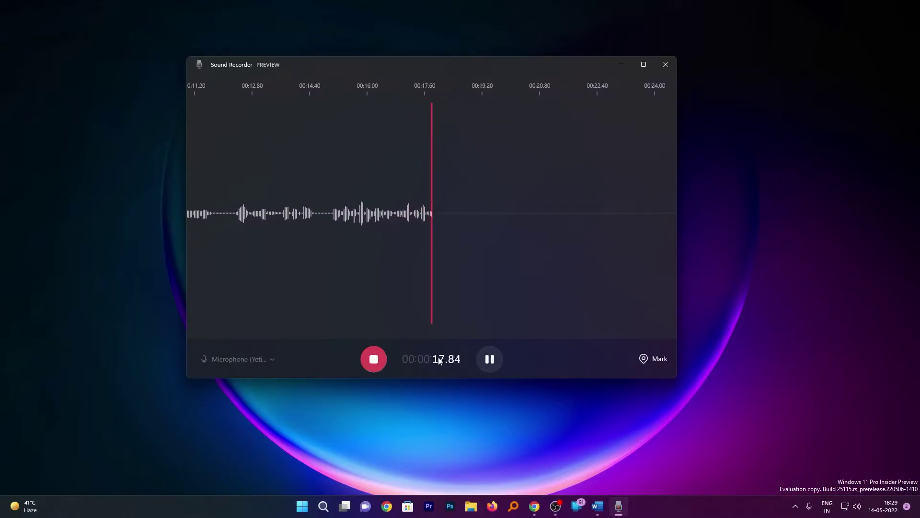
click(489, 359)
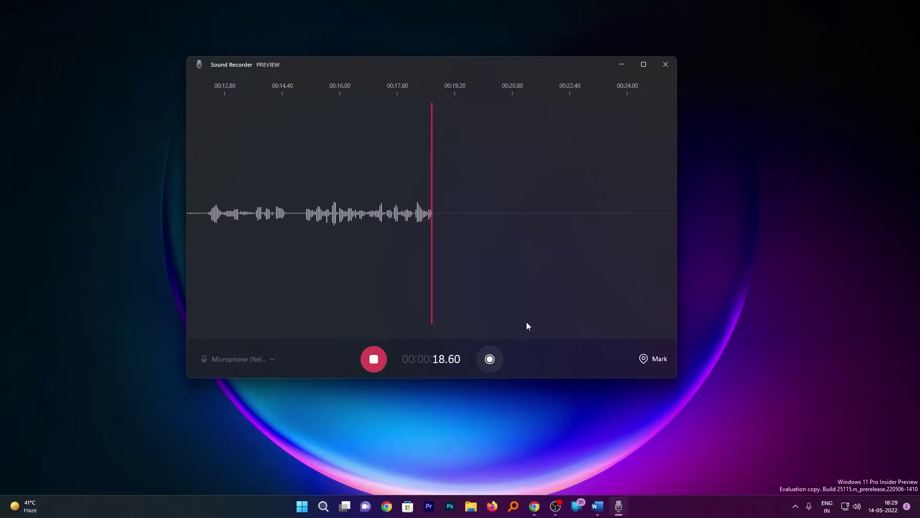
click(489, 359)
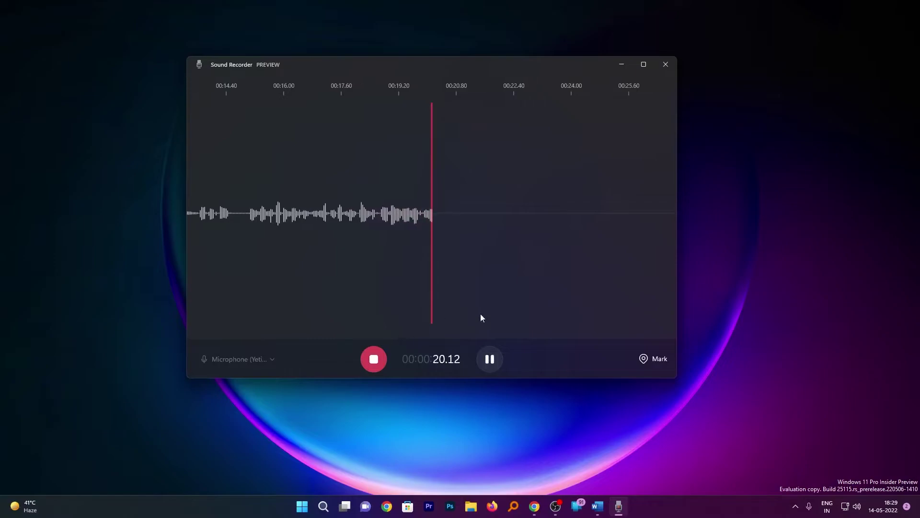
click(493, 359)
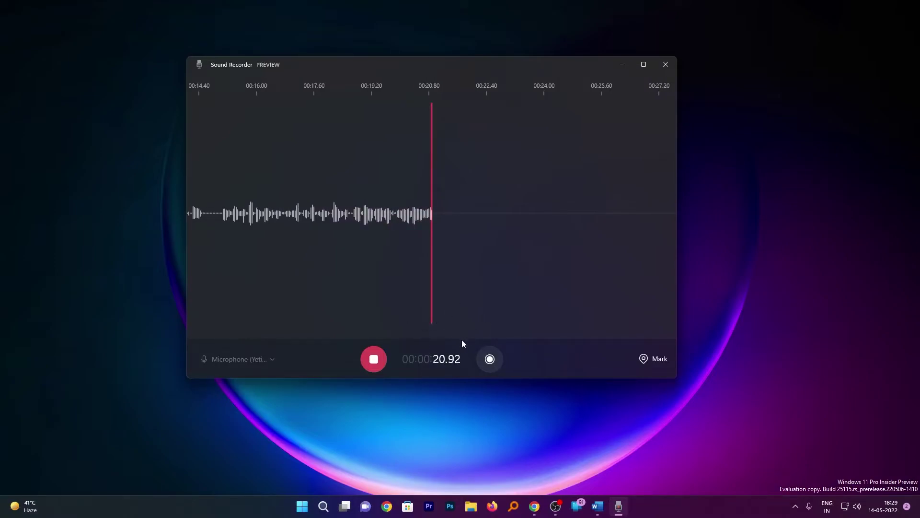
click(373, 366)
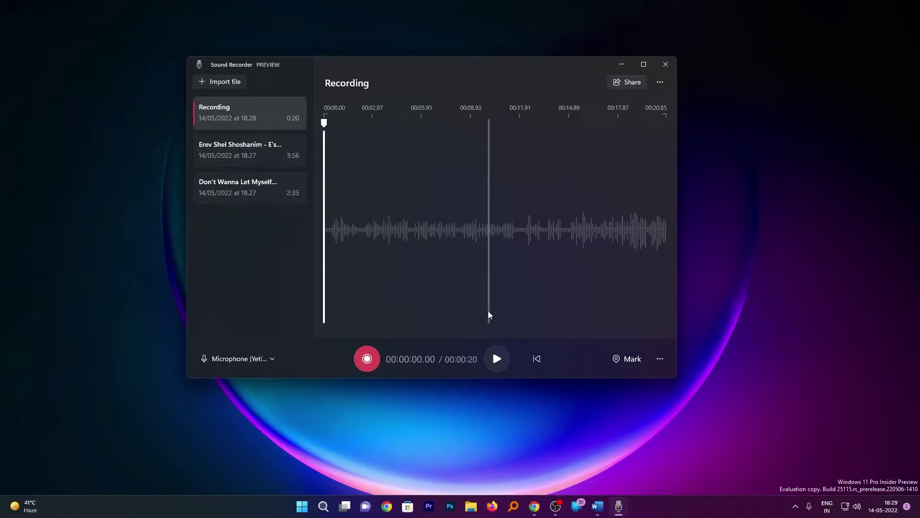
click(496, 358)
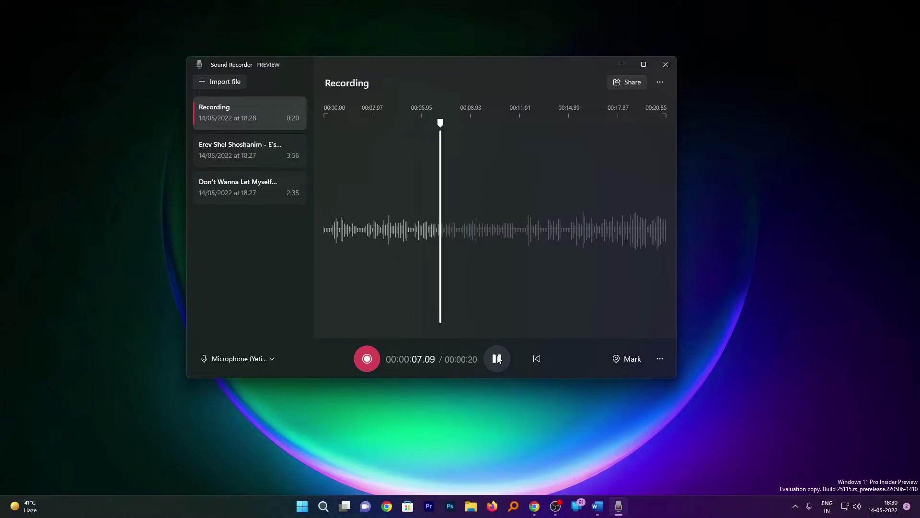
click(497, 359)
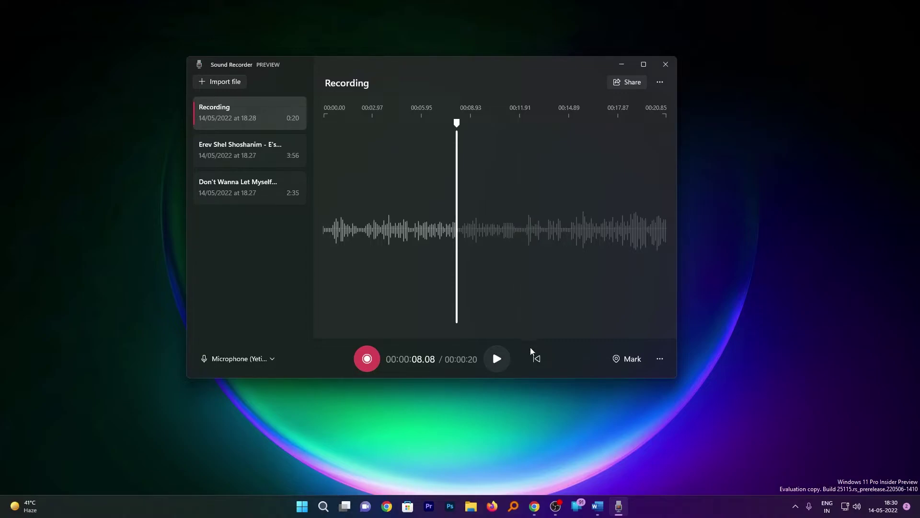
click(536, 359)
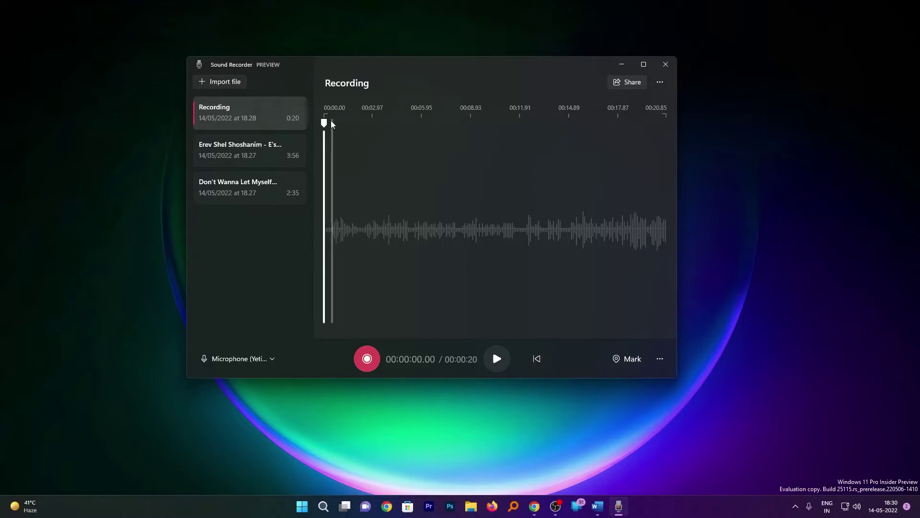
Step: Add markers at 00:05.75, 00:10.89 and 00:17.52, then move the playhead to 00:15.65
drag(326, 124, 420, 122)
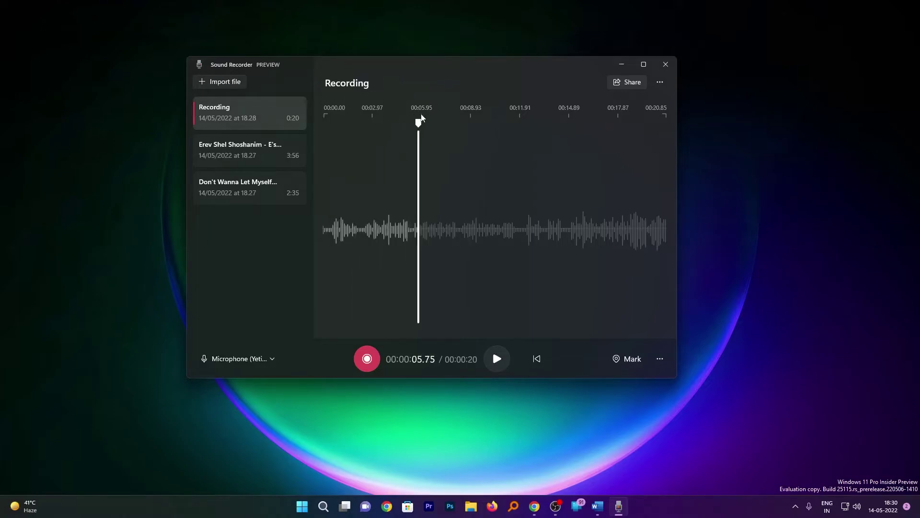
click(630, 360)
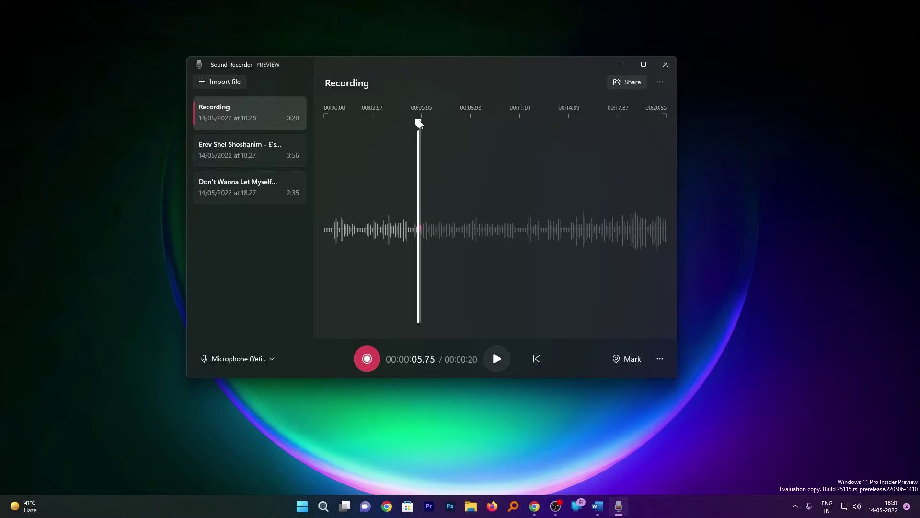
drag(419, 123, 612, 123)
click(623, 359)
click(626, 358)
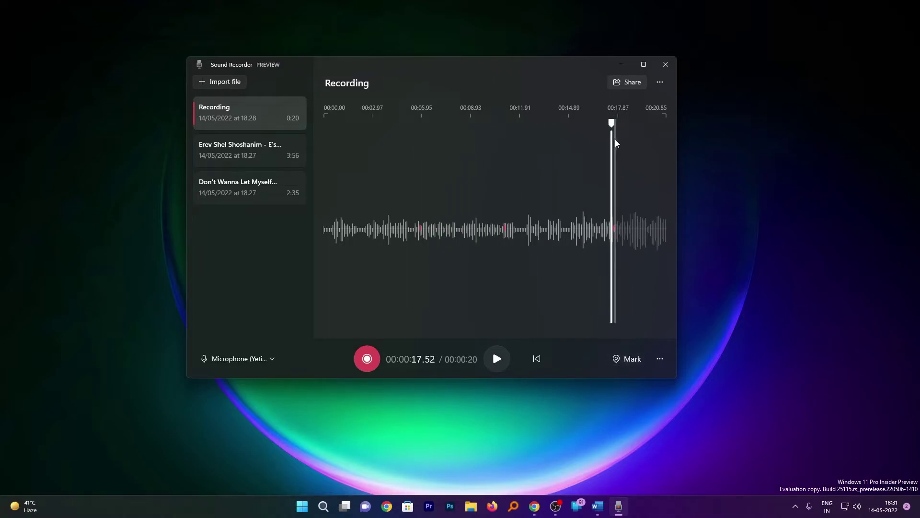
click(581, 144)
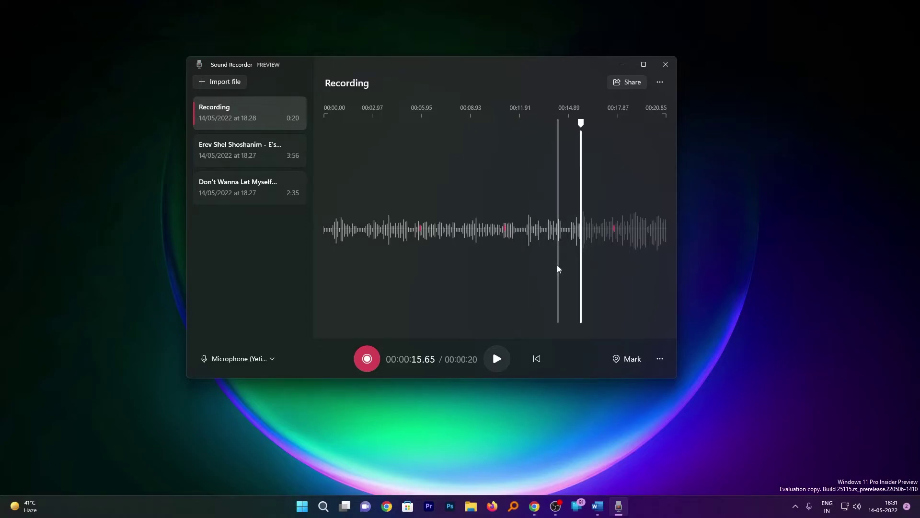
click(659, 359)
Step: Jump through the listed markers, then delete the 00:15.65 marker
click(620, 311)
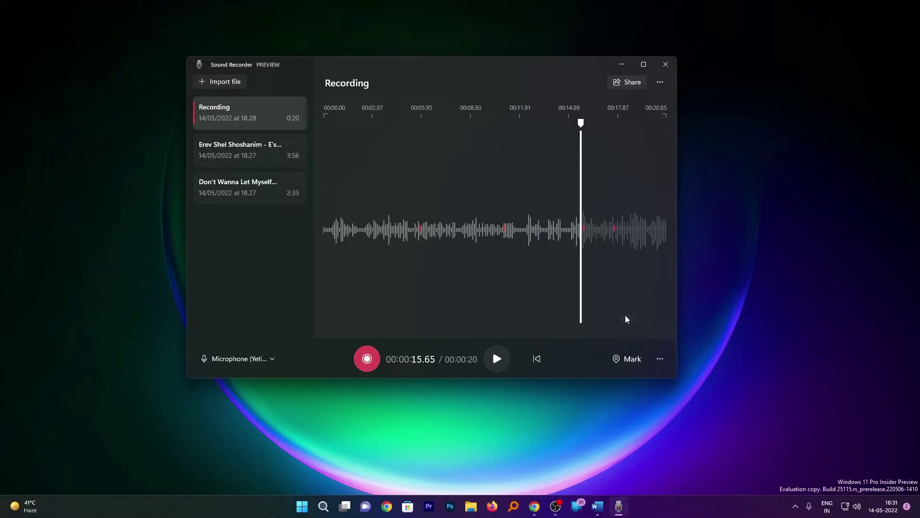
click(585, 304)
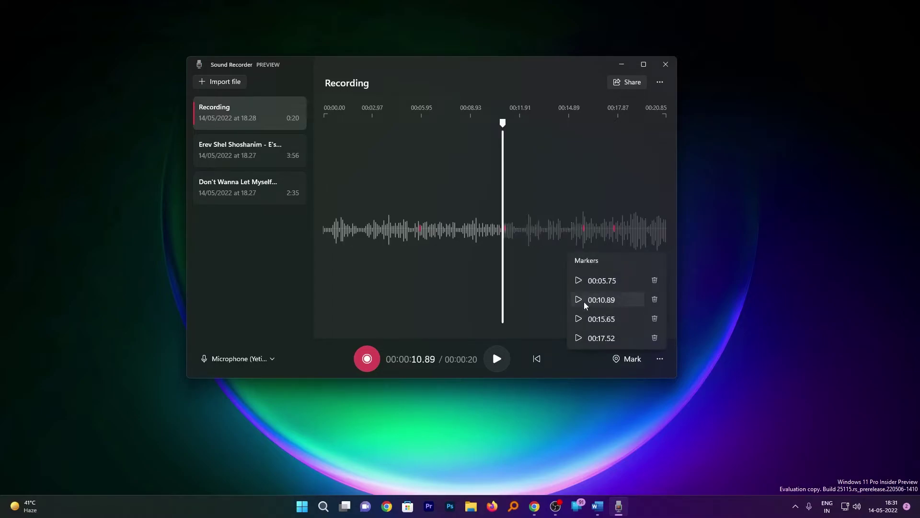
click(596, 336)
click(590, 280)
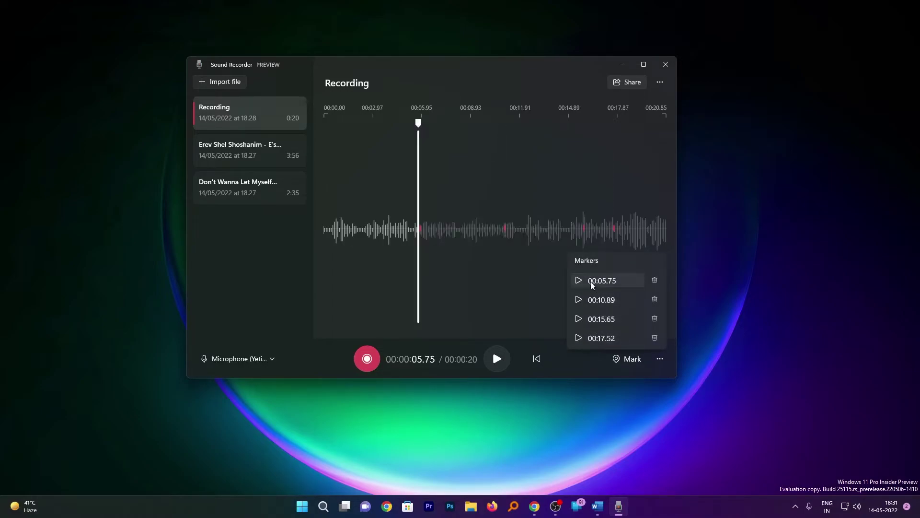
click(597, 319)
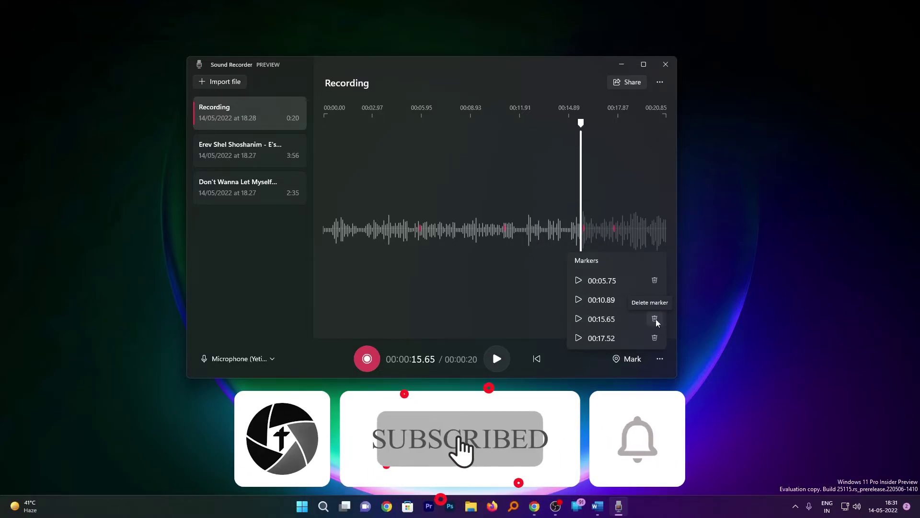
click(655, 319)
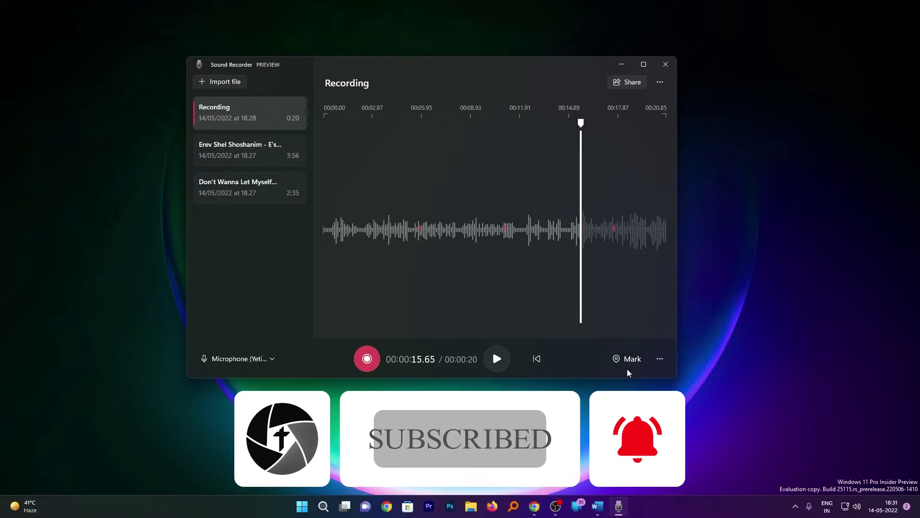
Step: Open Sound Recorder's settings and review the .wav format and Best quality options
click(660, 360)
mouse_move(629, 324)
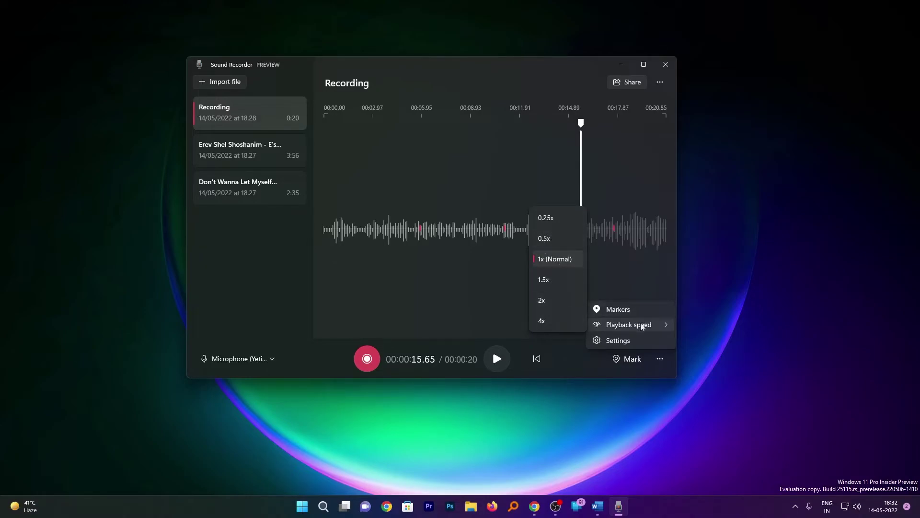
click(613, 342)
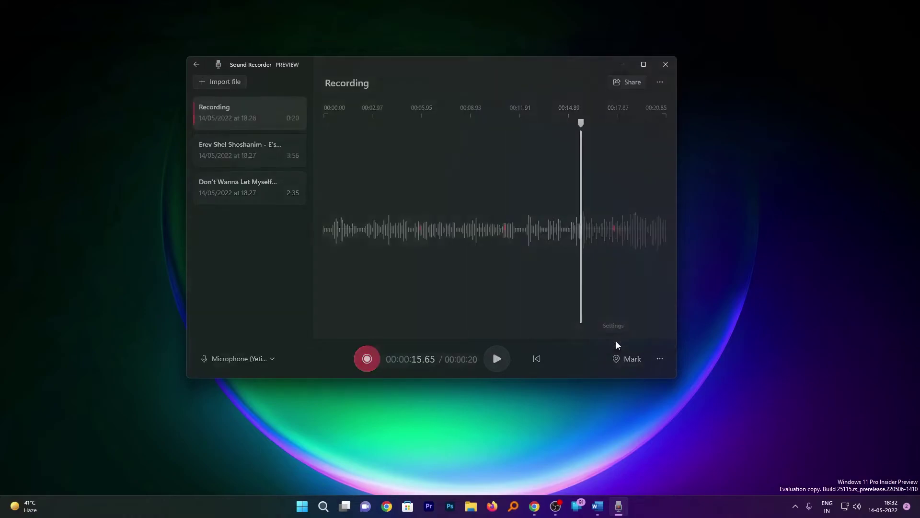
scroll(480, 206, up, 1)
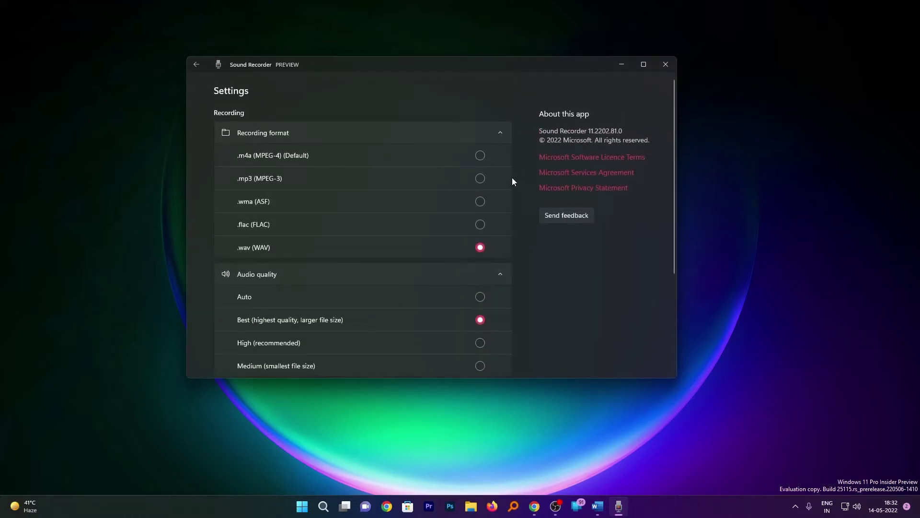
scroll(512, 178, down, 2)
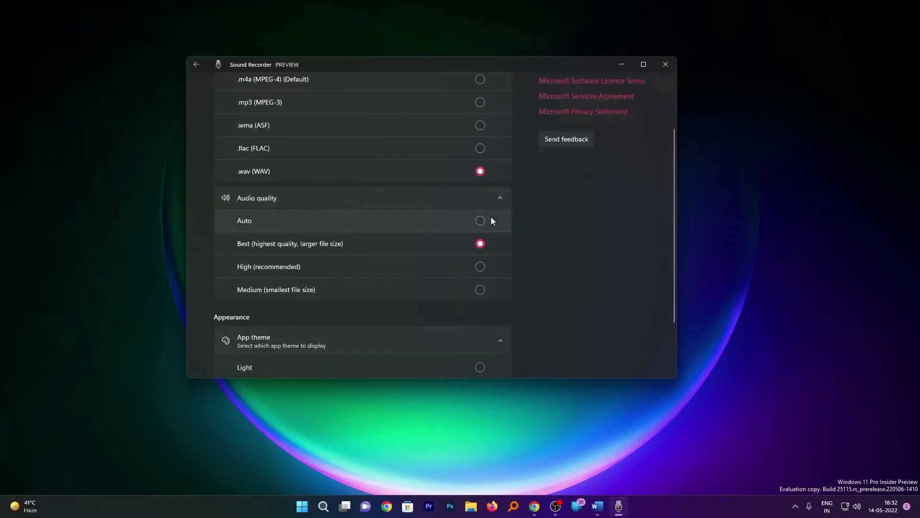
scroll(532, 229, down, 2)
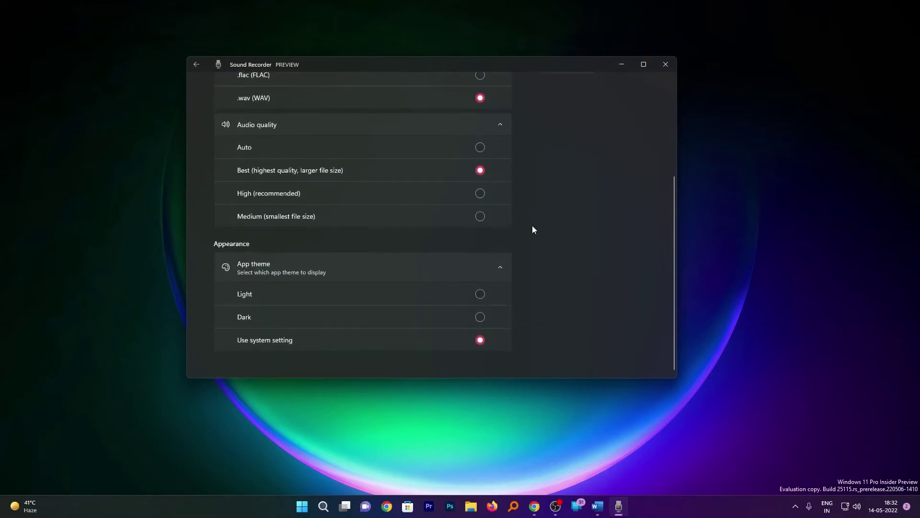
Step: Try the Light app theme, then return it to Use system setting
click(481, 293)
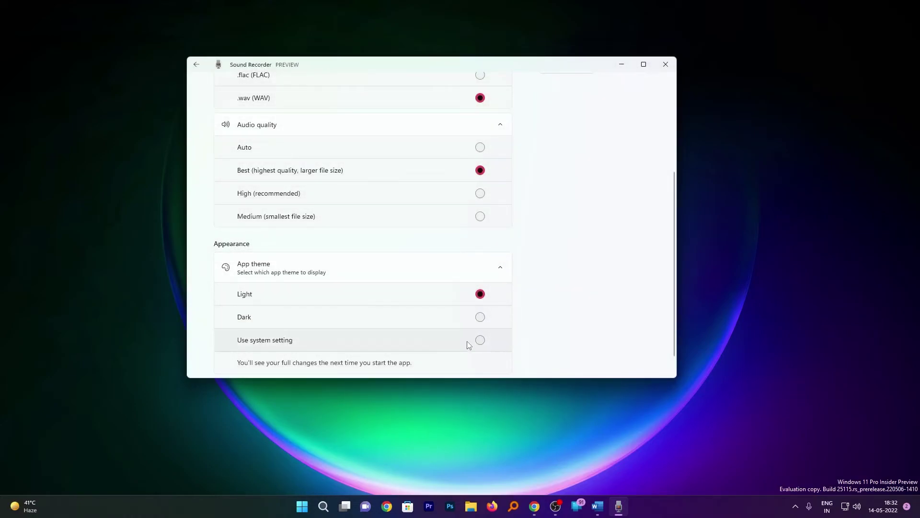
click(479, 341)
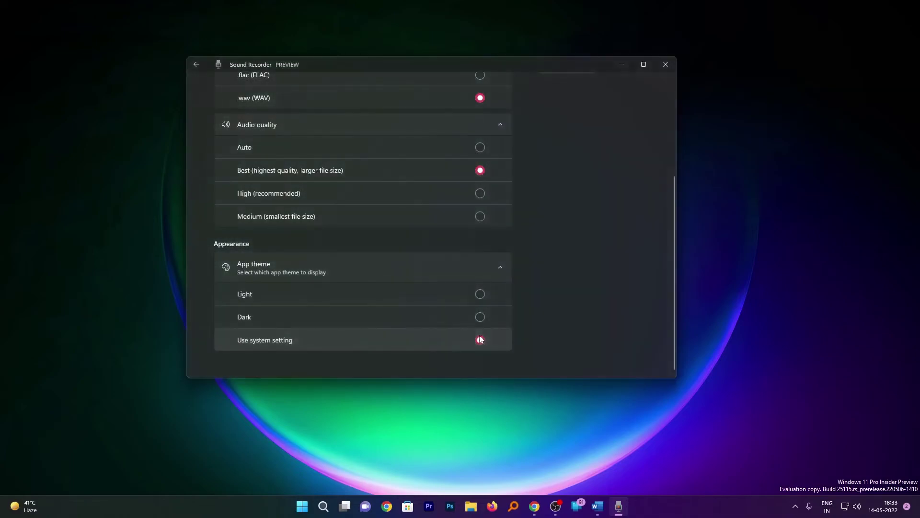
scroll(592, 250, up, 4)
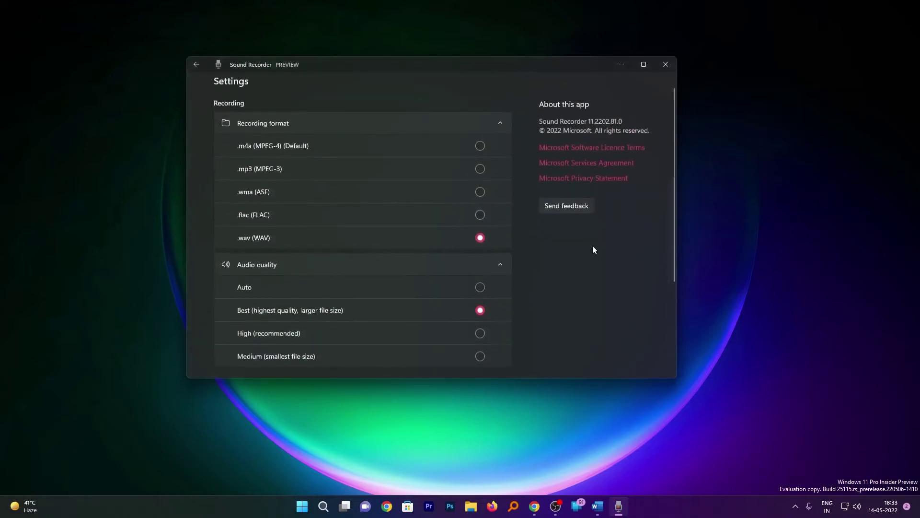
Step: Return to the recordings list and rename the newest recording to 'youtube'
click(200, 67)
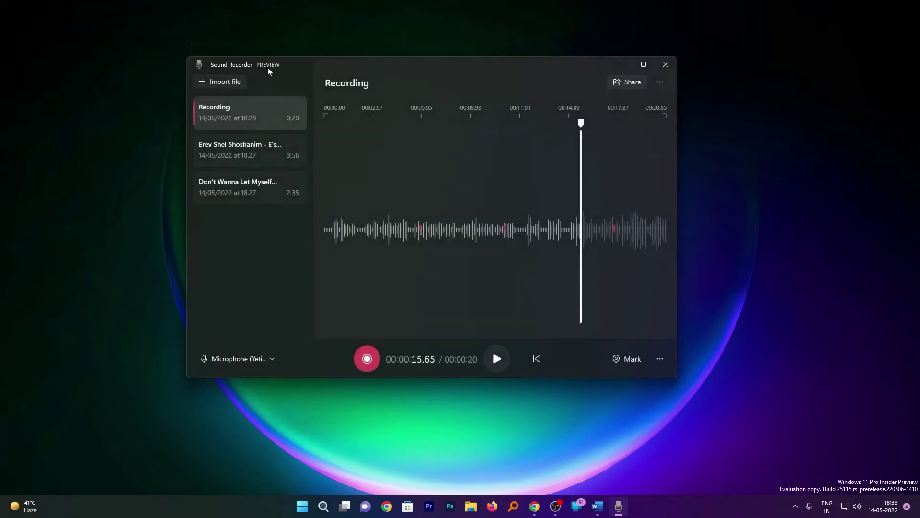
click(665, 84)
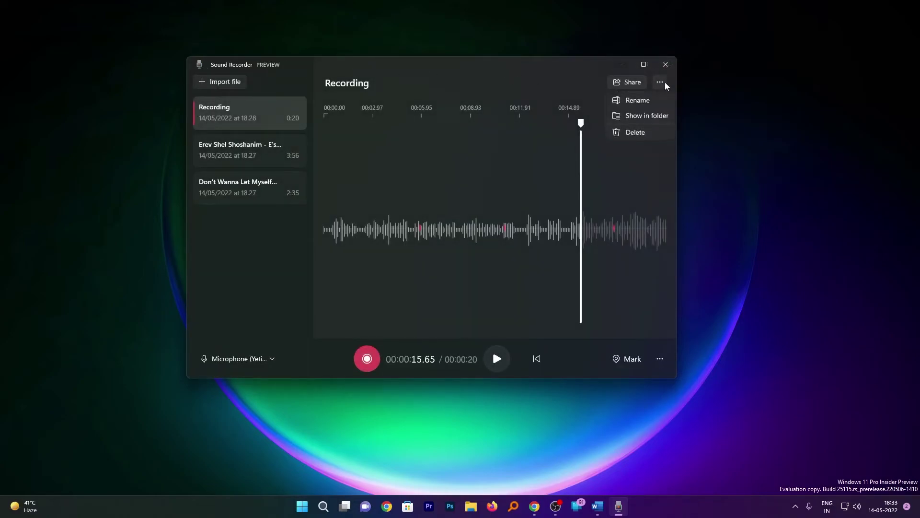
click(639, 99)
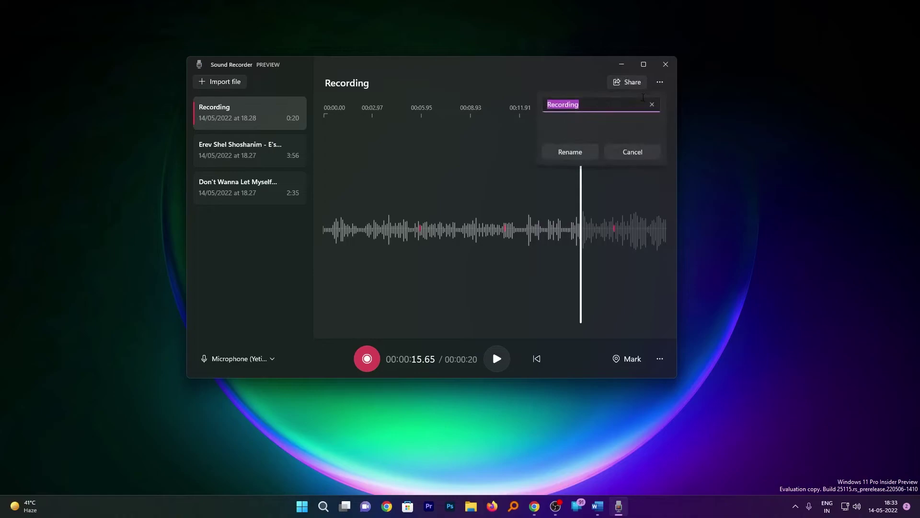
text(youtube)
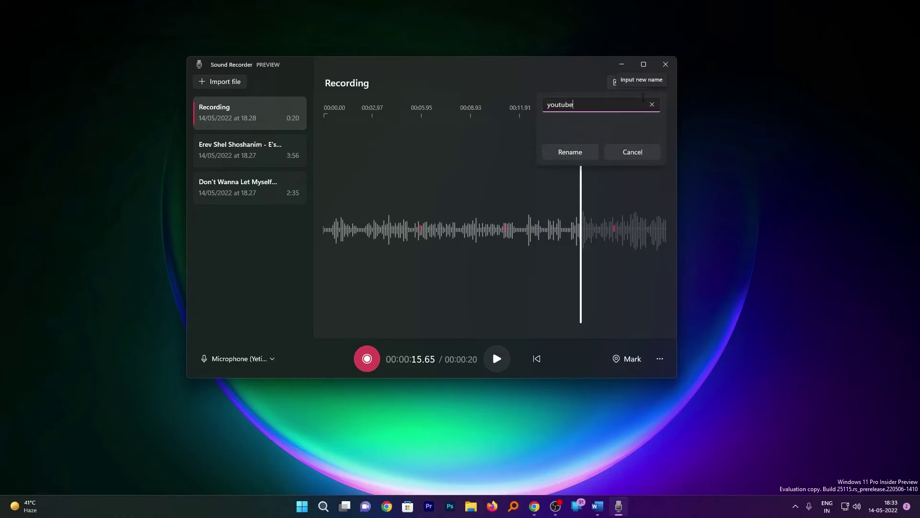
key(Return)
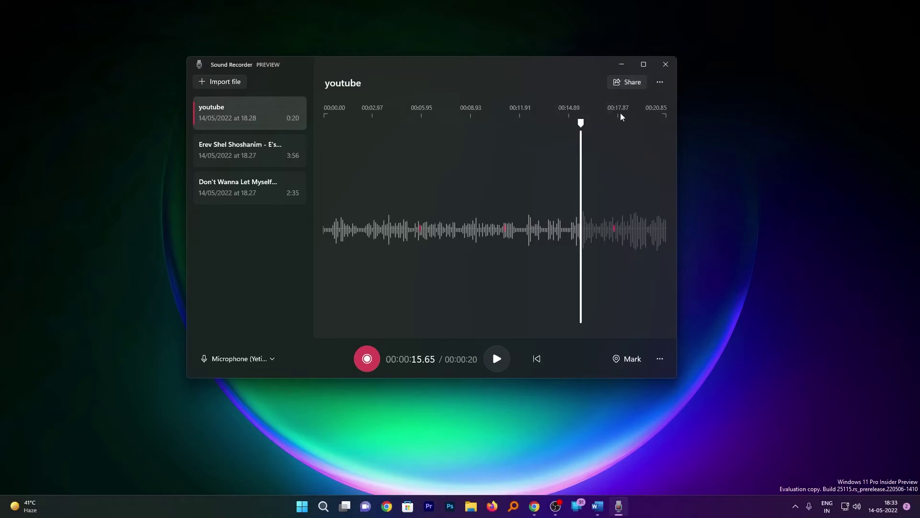
click(660, 82)
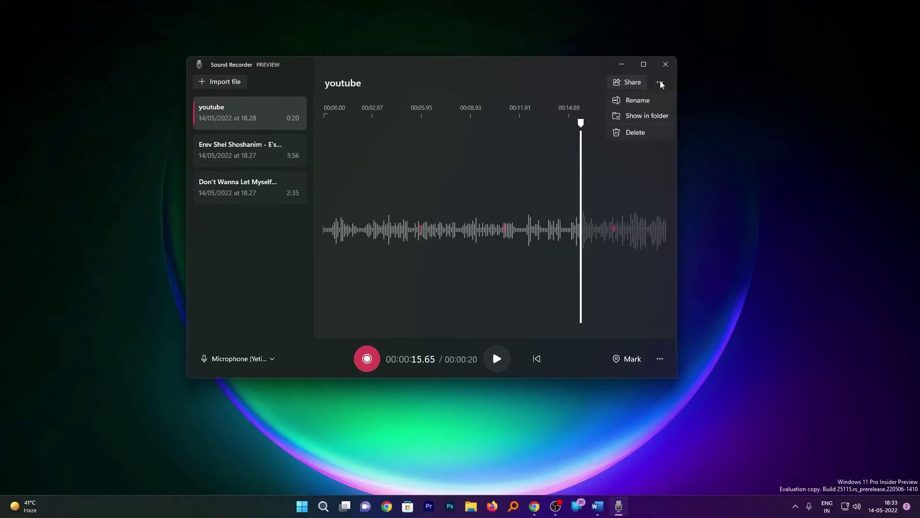
click(650, 117)
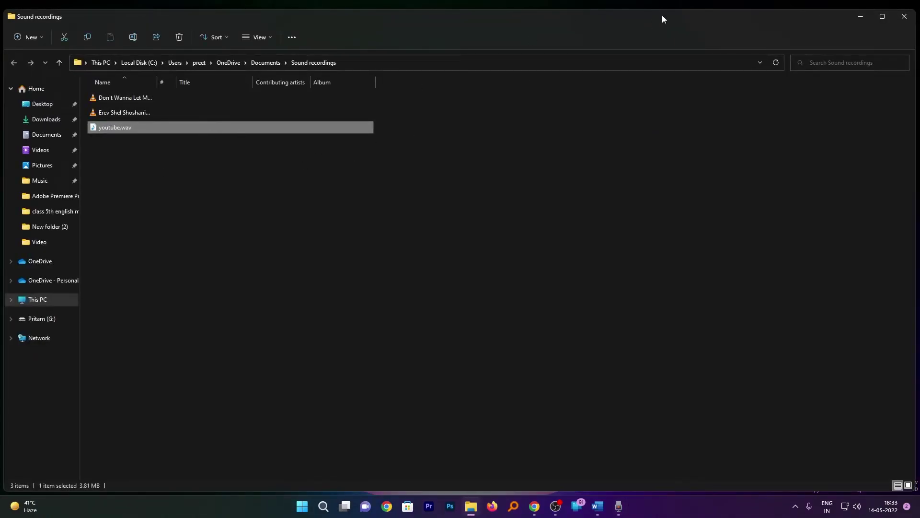
click(902, 16)
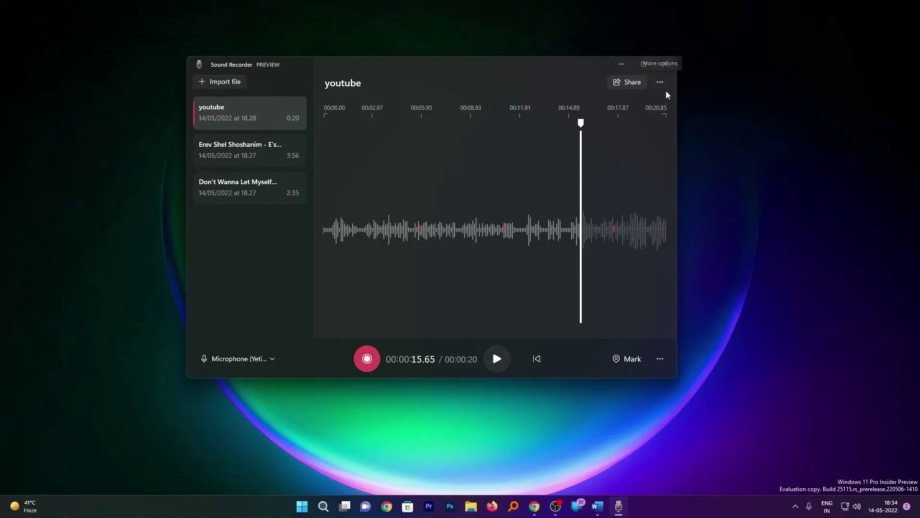
Step: Delete the youtube recording, then request deletion of the Erev Shel Shoshanim recording
click(660, 84)
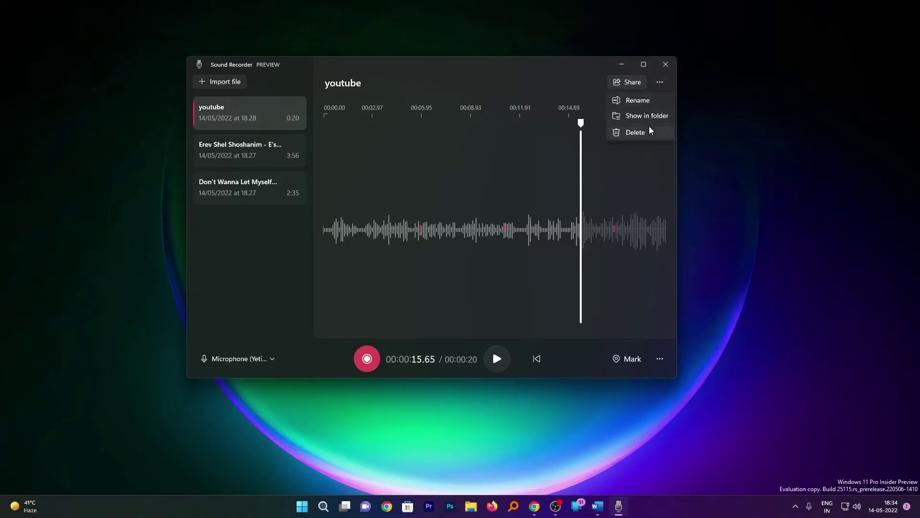
click(641, 137)
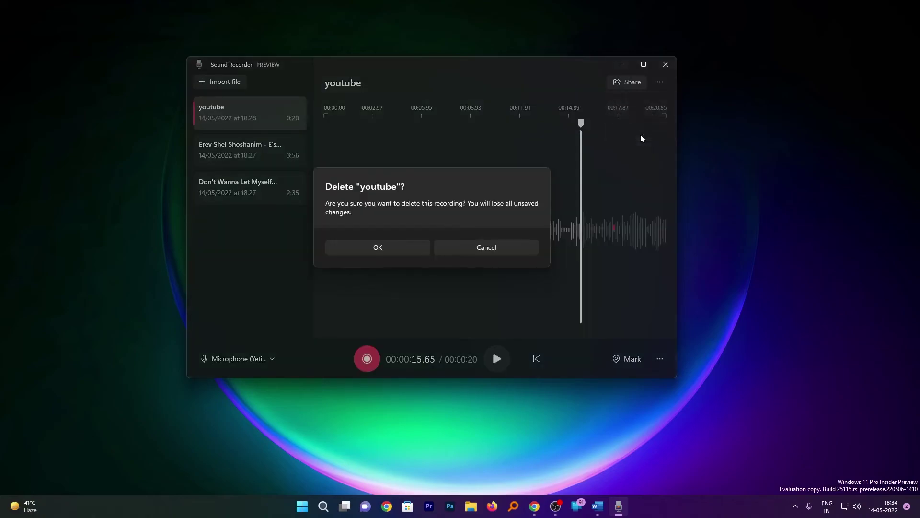
click(401, 247)
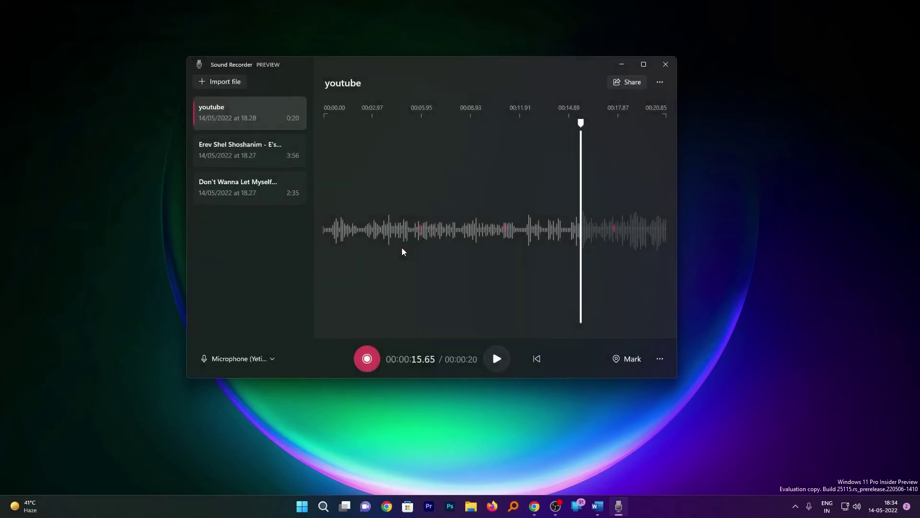
key(Delete)
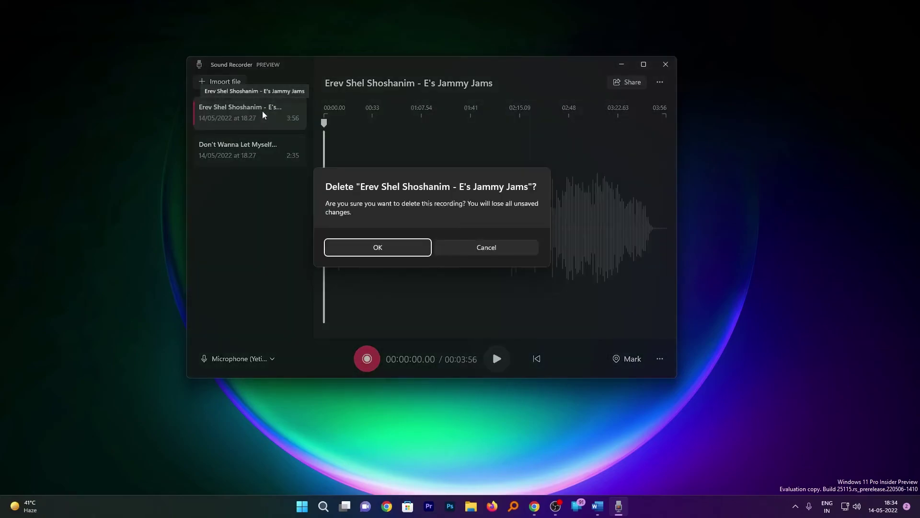
Step: Cancel the deletion so Erev Shel Shoshanim - E's Jammy Jams stays in the list
click(472, 247)
key(ctrl+shift+s)
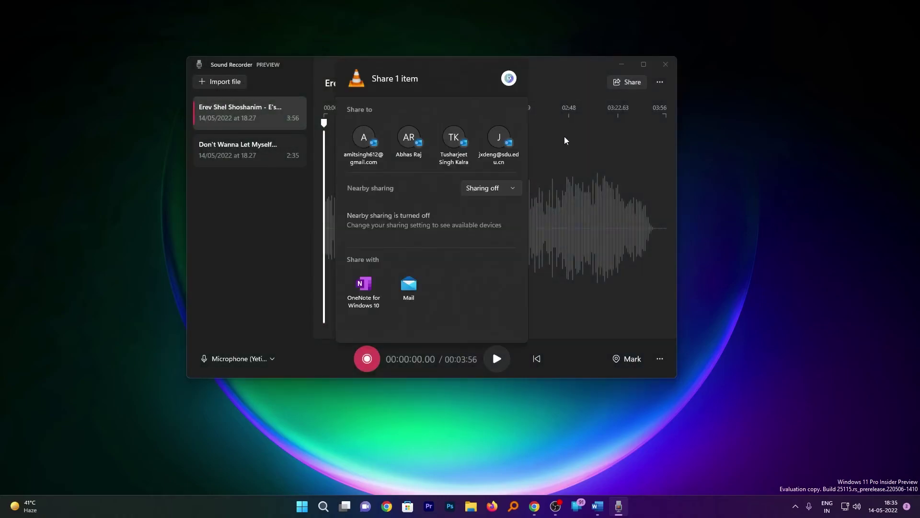
key(Escape)
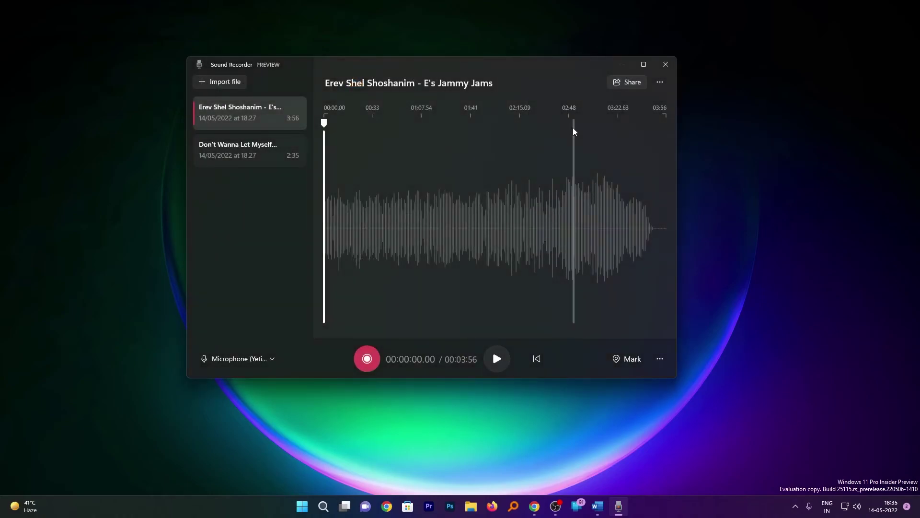
Step: Set Nearby sharing to My devices in the Share panel, then close it
click(623, 82)
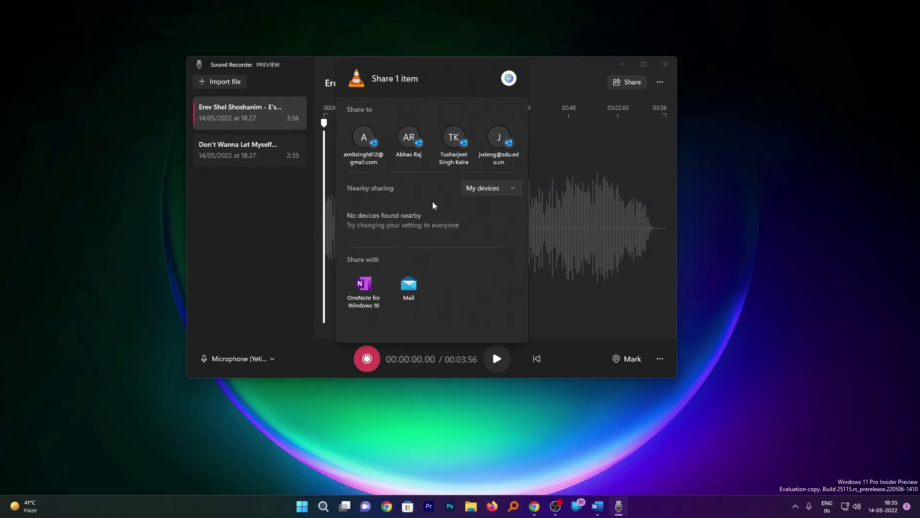
click(471, 189)
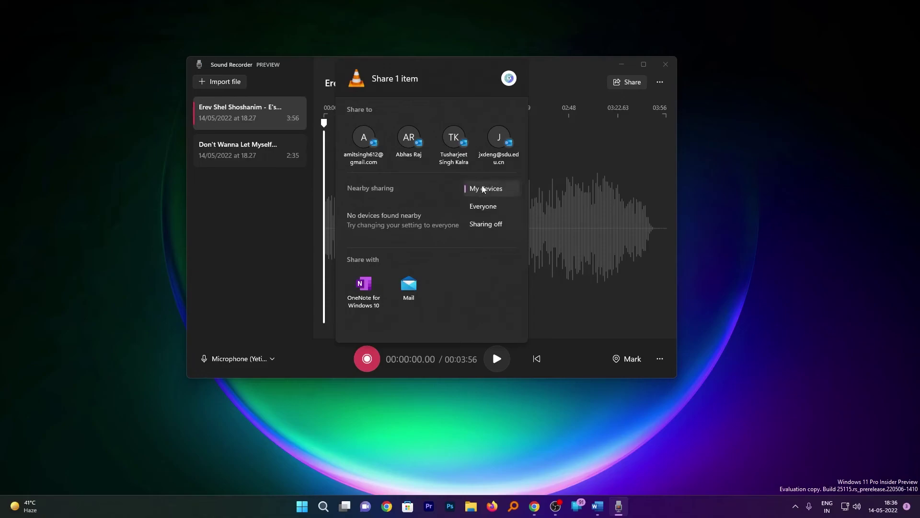
click(549, 86)
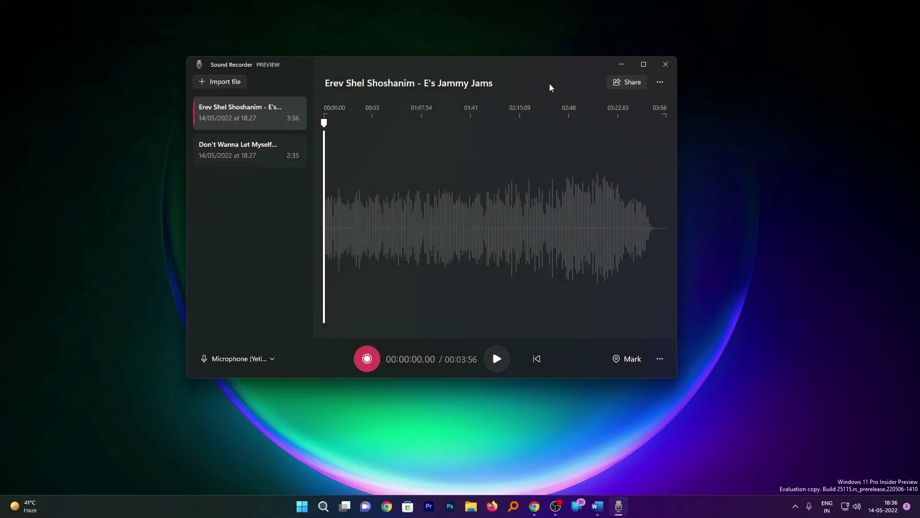